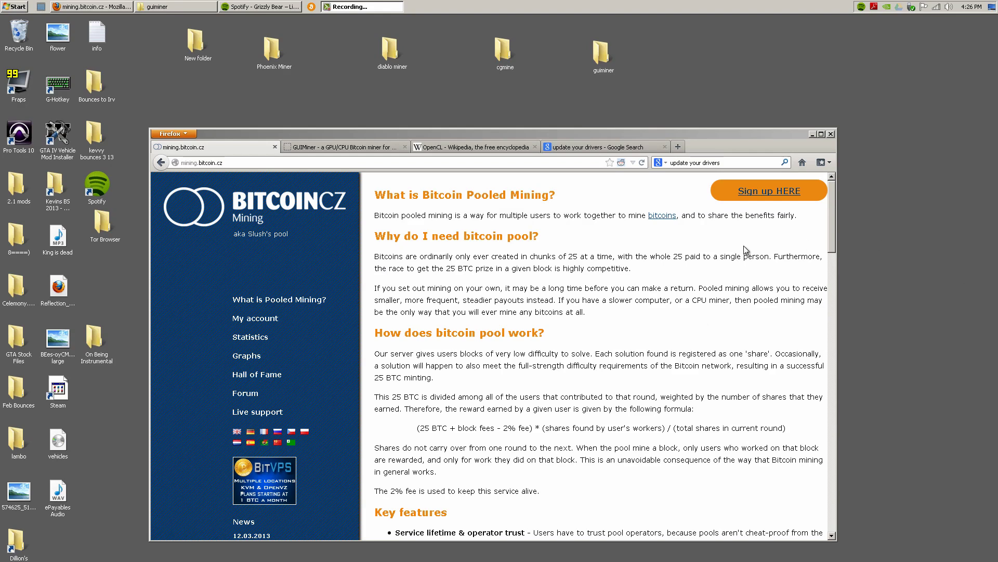
# Visit the Slush's Pool sign-up page, go back, and scroll through the pool's home page.
pyautogui.click(769, 192)
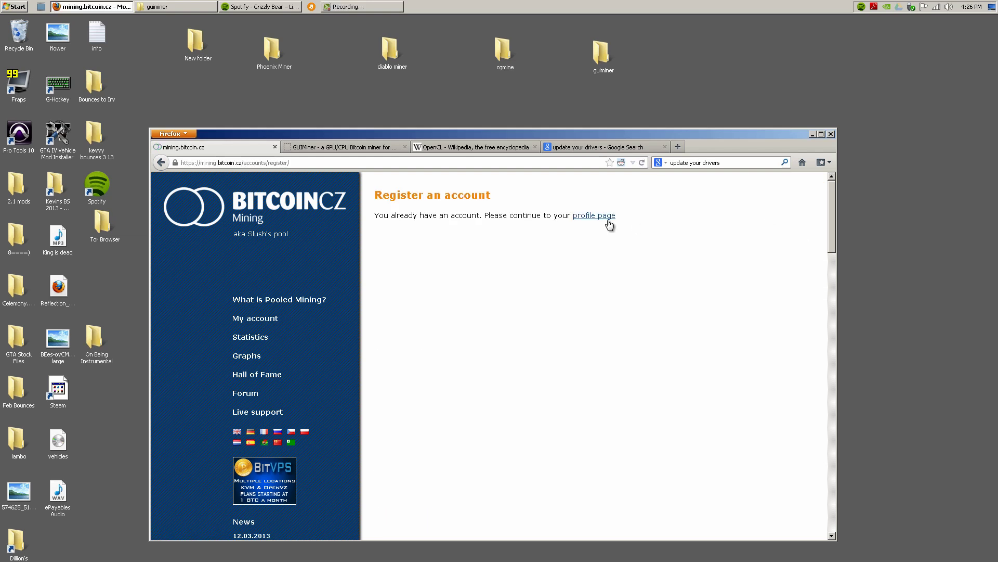
pyautogui.click(160, 163)
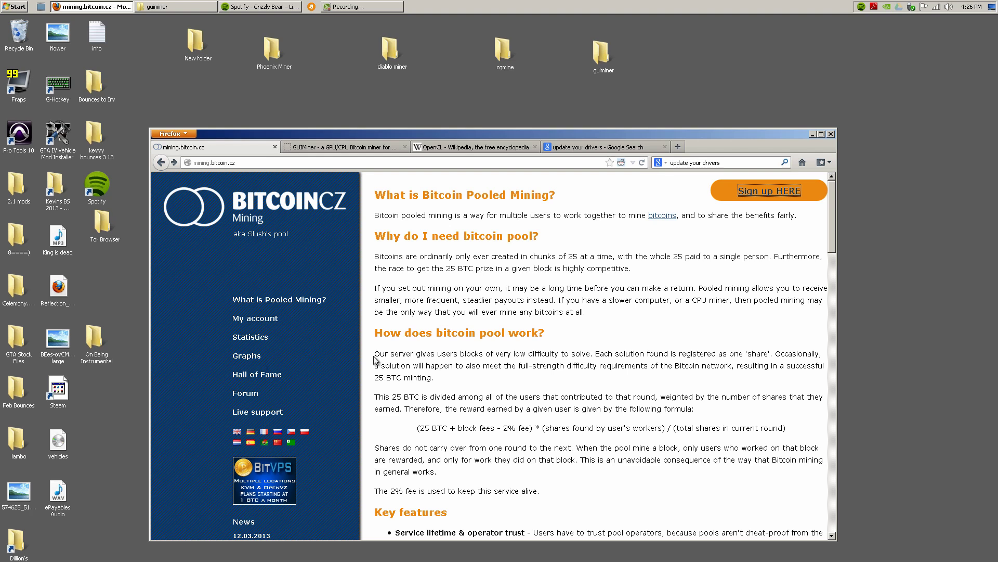
pyautogui.scroll(-15, 348, 398)
pyautogui.scroll(15, 348, 398)
# Open the account profile and highlight the Workers heading and the worker's password and last-share details.
pyautogui.click(232, 321)
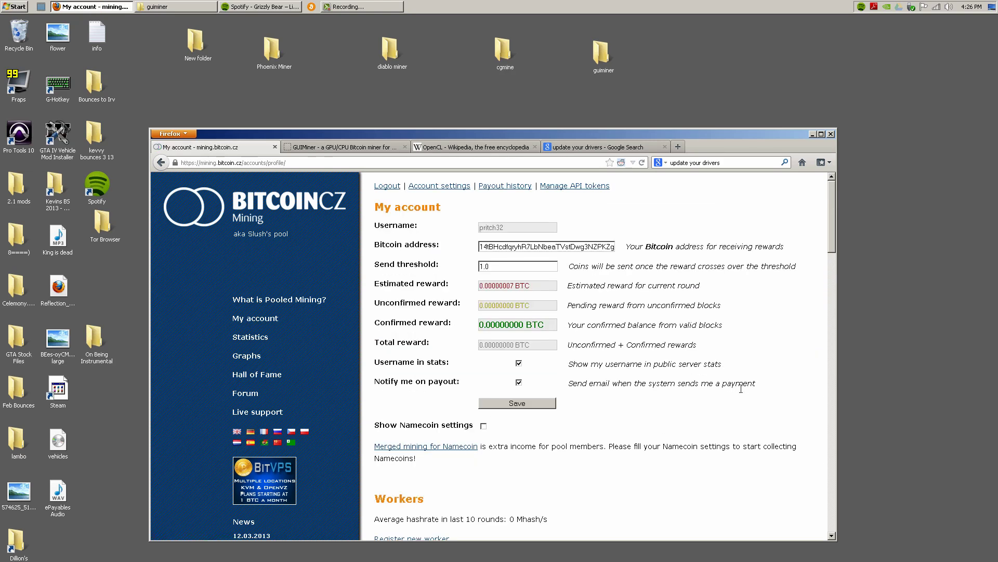
pyautogui.scroll(-6, 470, 317)
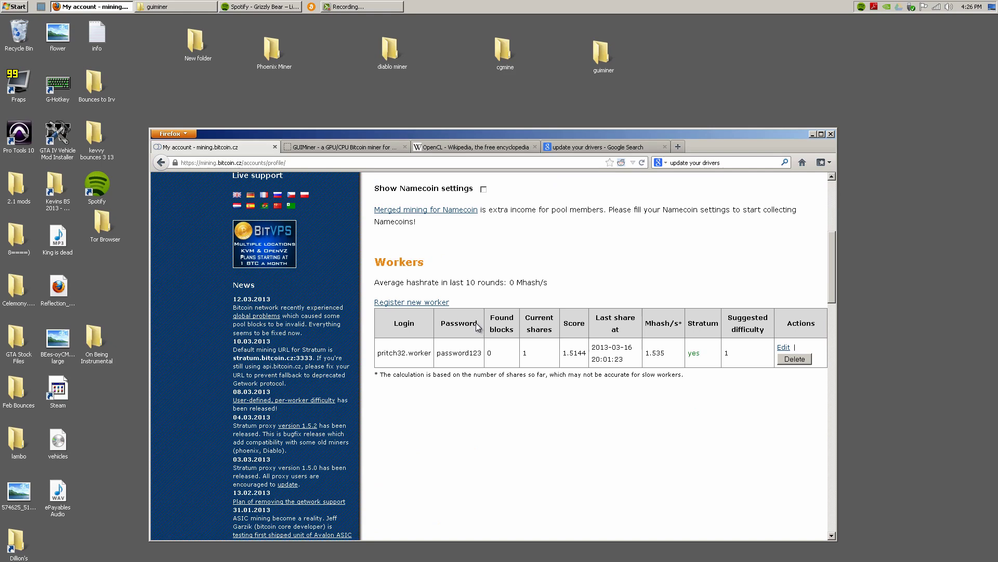
pyautogui.doubleClick(420, 268)
pyautogui.click(447, 274)
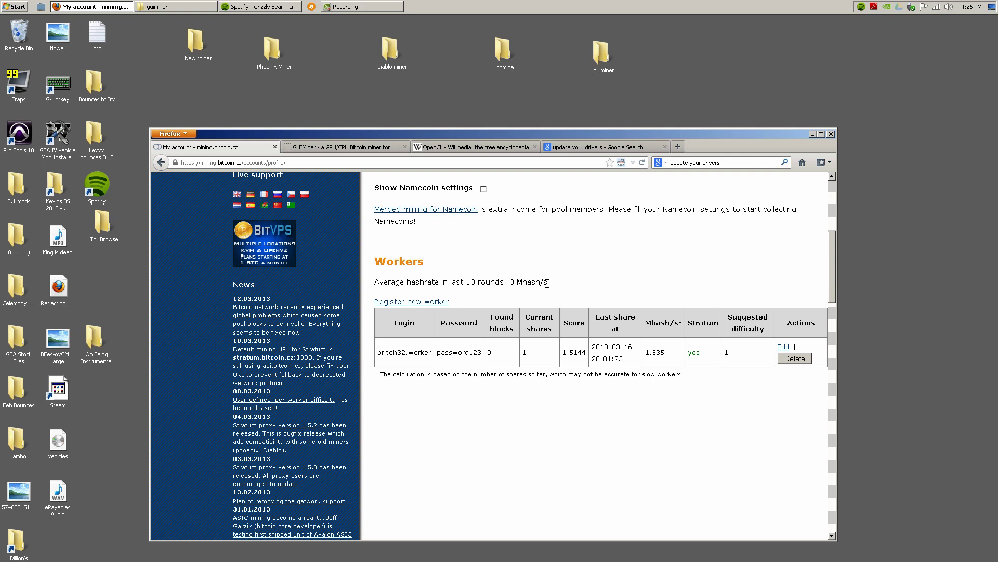
pyautogui.moveTo(438, 352); pyautogui.dragTo(660, 351)
pyautogui.click(660, 351)
# Highlight the existing worker's password, then switch to the GUIMiner website tab.
pyautogui.moveTo(378, 352); pyautogui.dragTo(488, 362)
pyautogui.click(490, 364)
pyautogui.scroll(6, 524, 367)
pyautogui.scroll(-5, 524, 367)
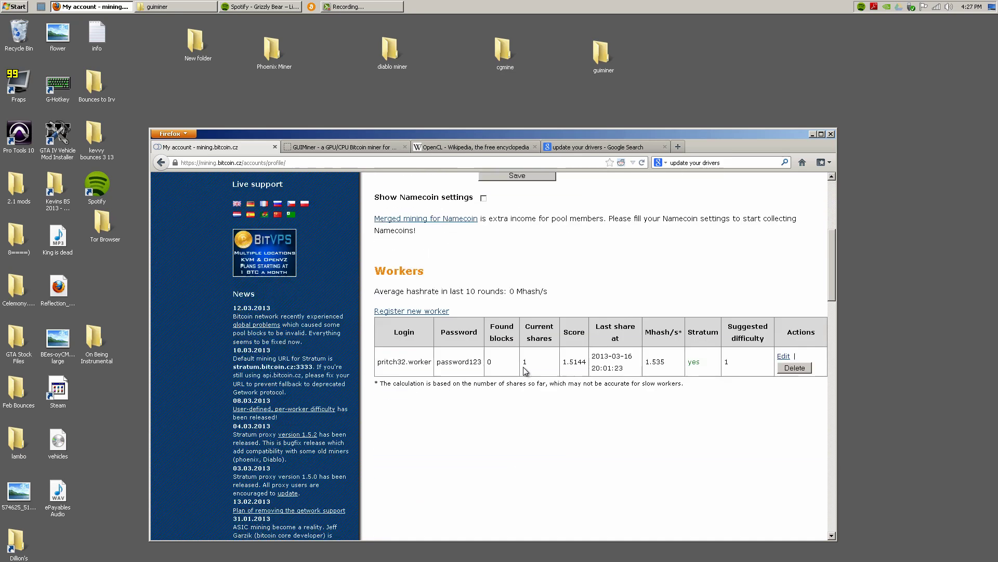
pyautogui.scroll(5, 525, 369)
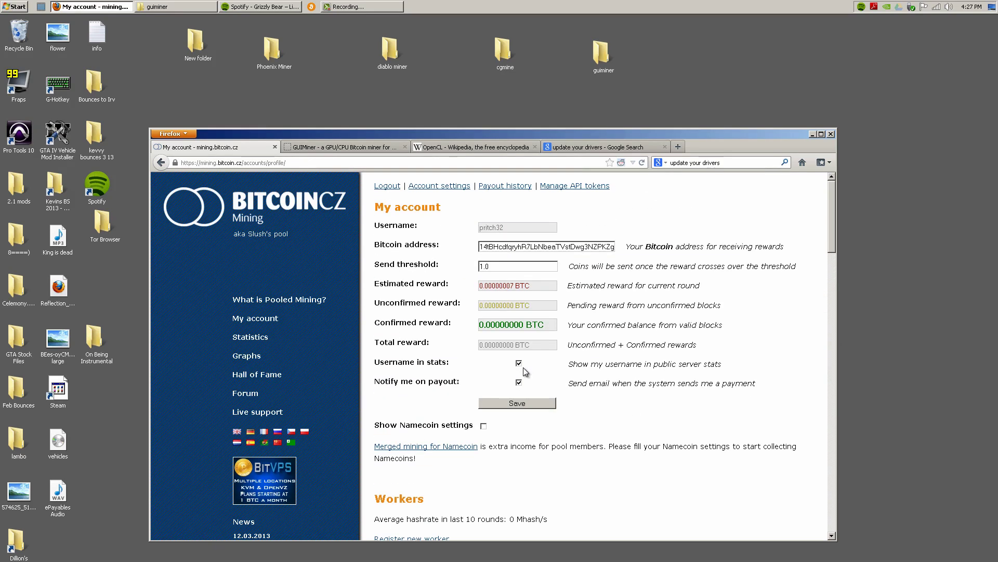
pyautogui.click(358, 149)
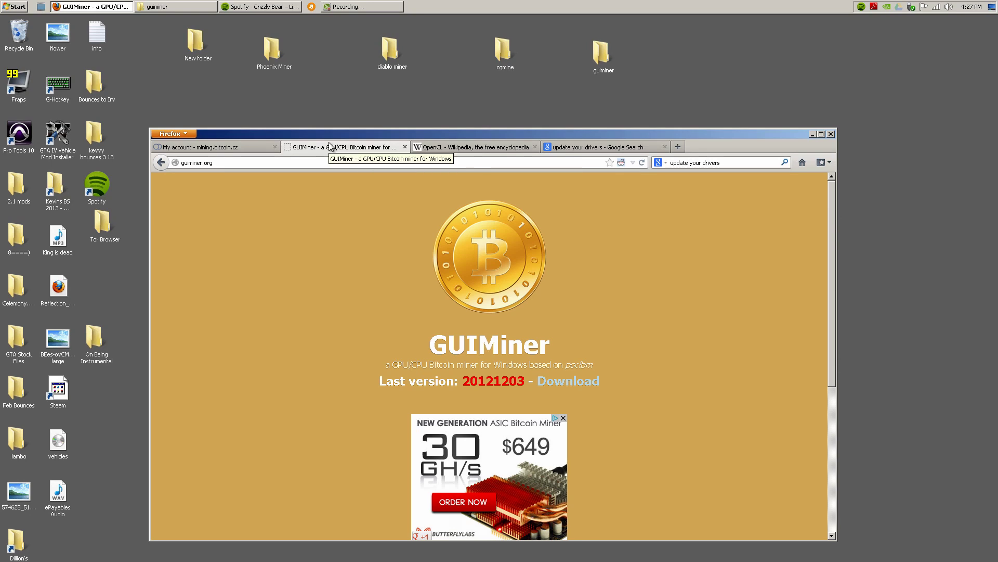
# Open and close the cgmine folder, then open the guiminer folder on the desktop.
pyautogui.click(284, 52)
pyautogui.click(390, 52)
pyautogui.doubleClick(501, 47)
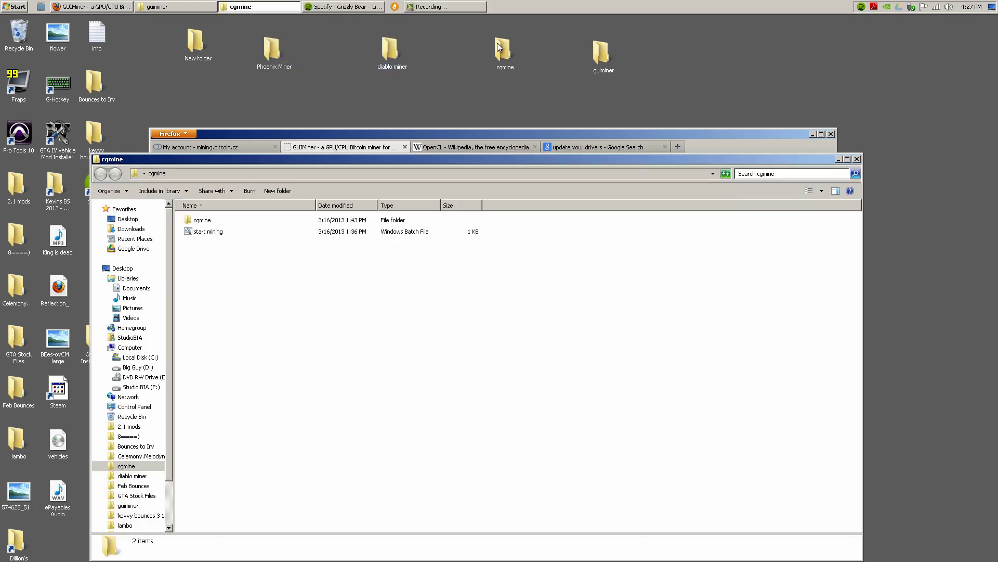
pyautogui.click(857, 159)
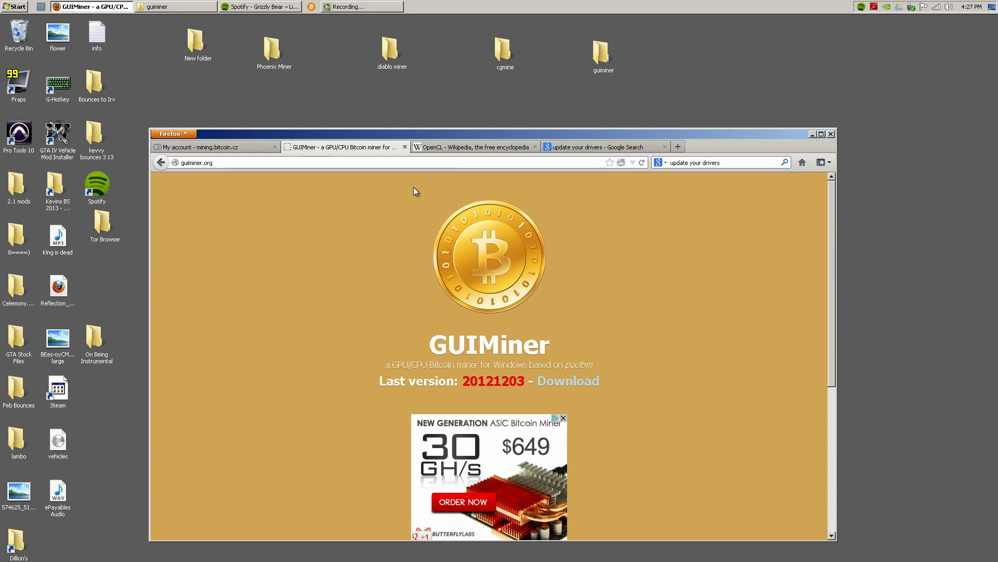
pyautogui.doubleClick(603, 54)
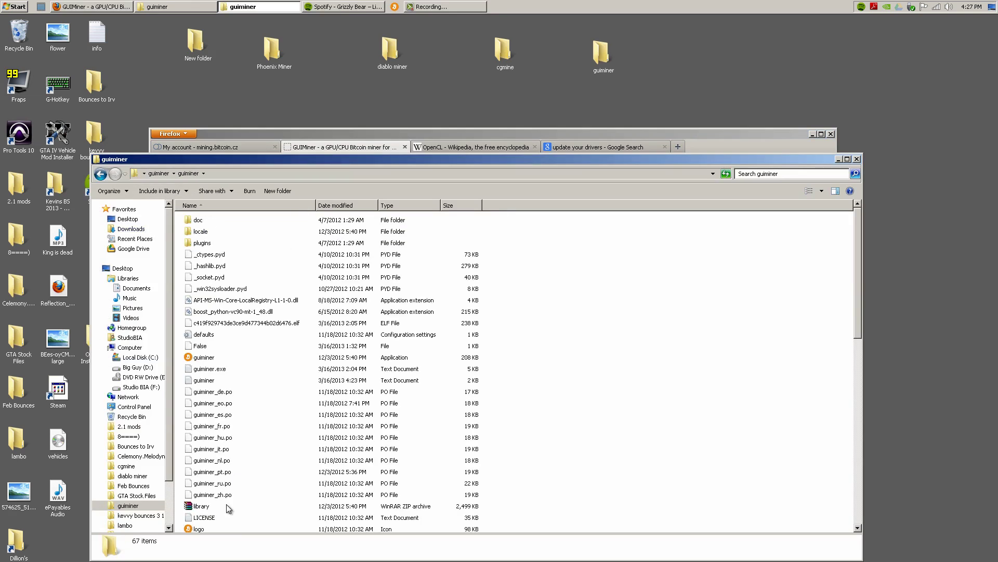
# Launch guiminer.exe and bring up the GUIMiner window's sizing options from the taskbar.
pyautogui.scroll(-4, 245, 407)
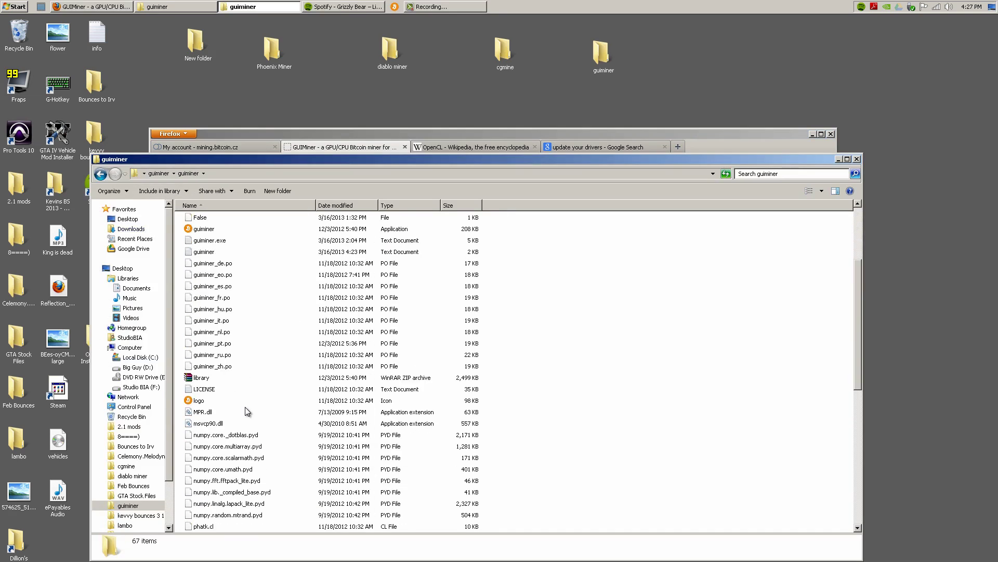
pyautogui.scroll(4, 245, 407)
pyautogui.click(210, 358)
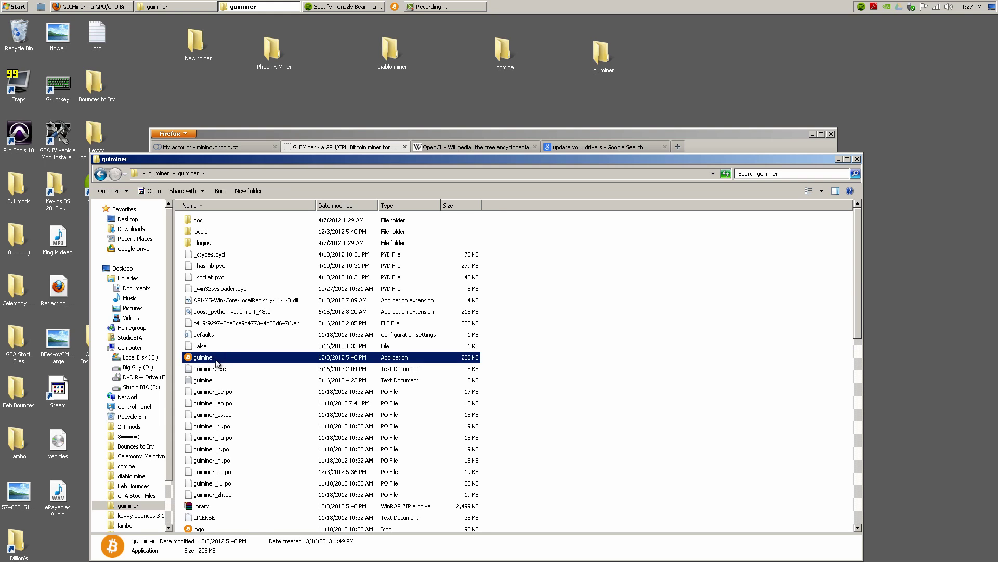
pyautogui.doubleClick(217, 362)
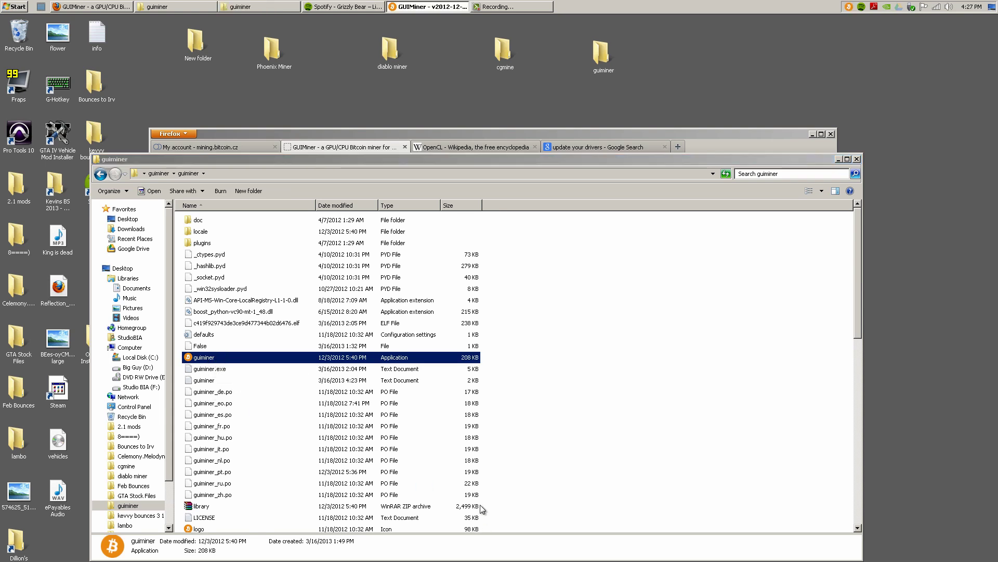
pyautogui.rightClick(418, 8)
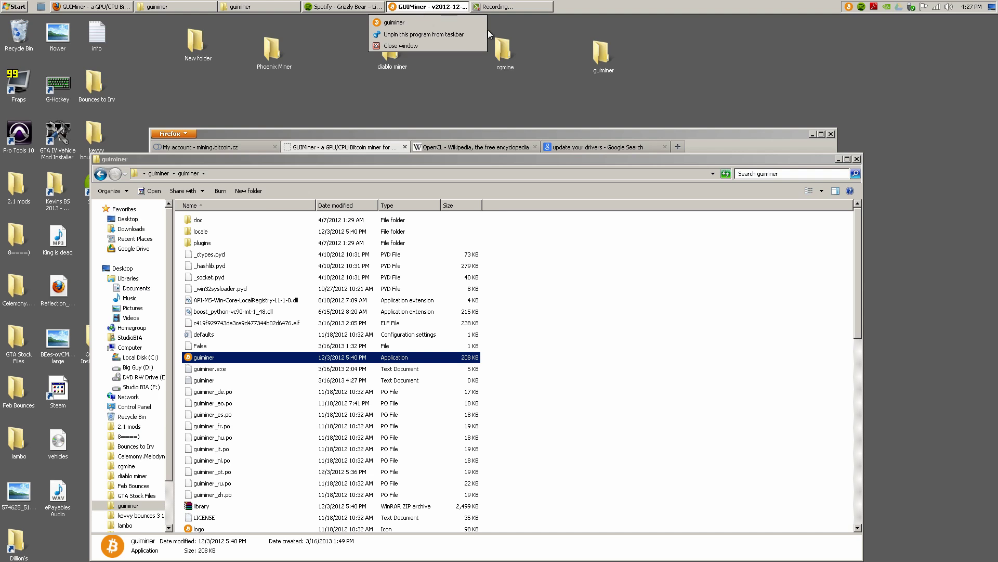
pyautogui.click(449, 94)
pyautogui.moveTo(443, 9)
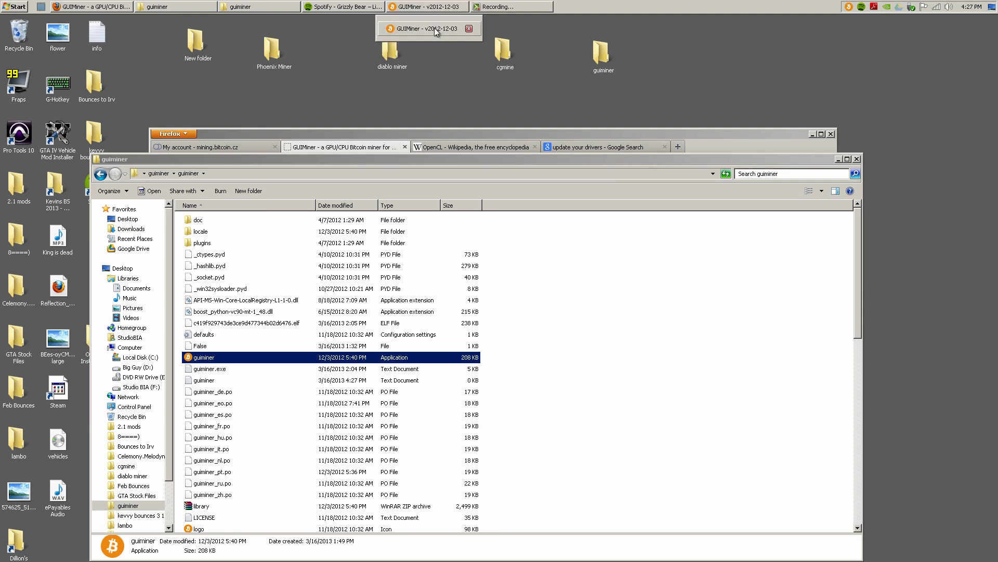
pyautogui.rightClick(437, 31)
# Maximize GUIMiner, then restore and reposition its window, briefly viewing the existing worker's settings.
pyautogui.click(468, 73)
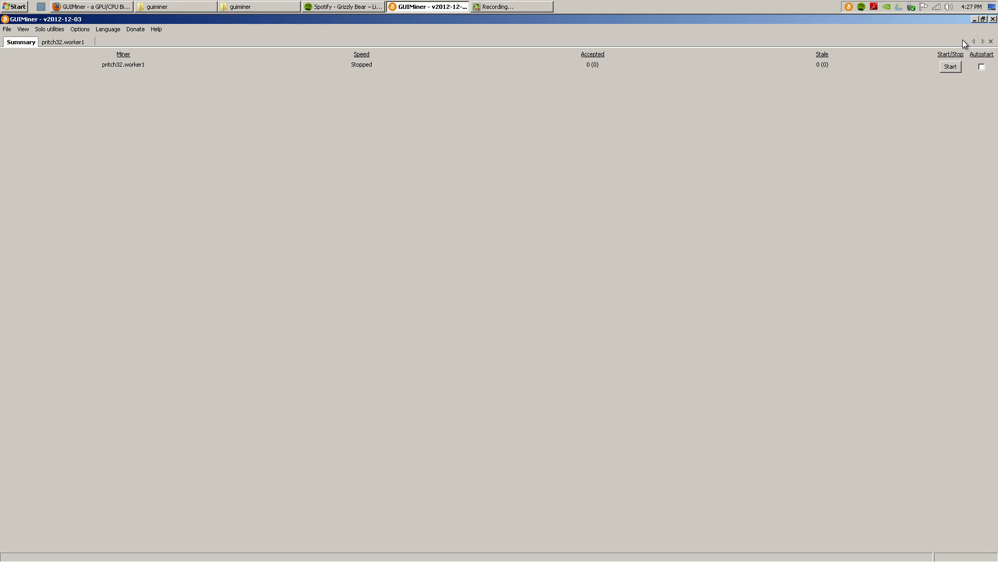
pyautogui.moveTo(953, 21); pyautogui.dragTo(448, 161)
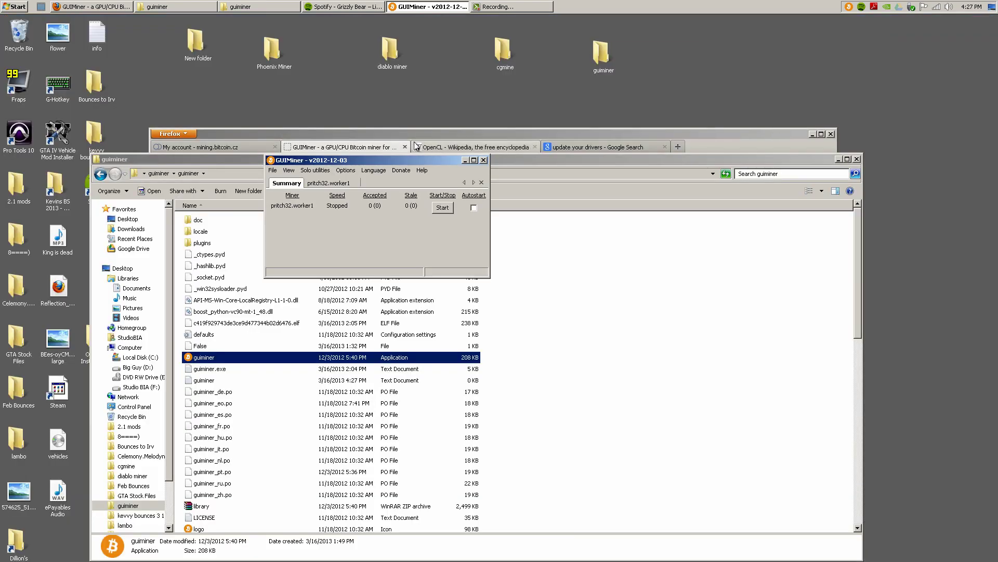
pyautogui.moveTo(372, 165); pyautogui.dragTo(557, 149)
pyautogui.click(518, 167)
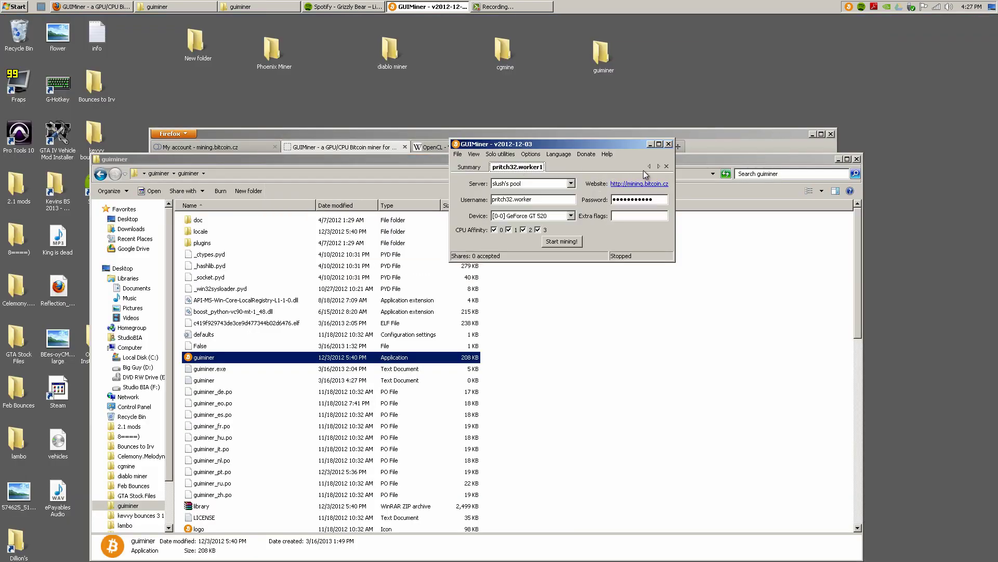
pyautogui.click(667, 166)
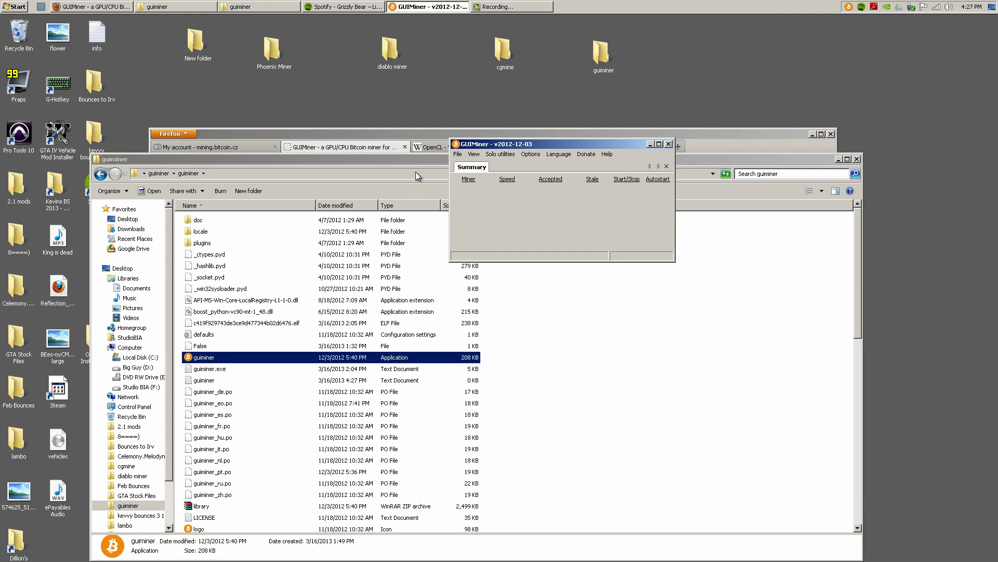
# Look over the File > New miner options, then bring up the OpenCL Wikipedia article in Firefox.
pyautogui.click(458, 154)
pyautogui.moveTo(473, 164)
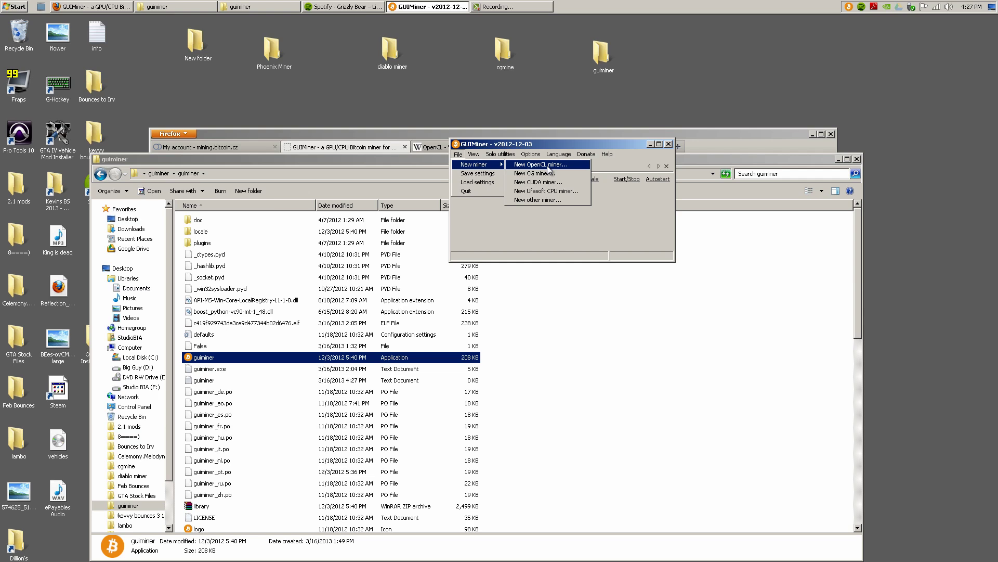
pyautogui.moveTo(531, 154)
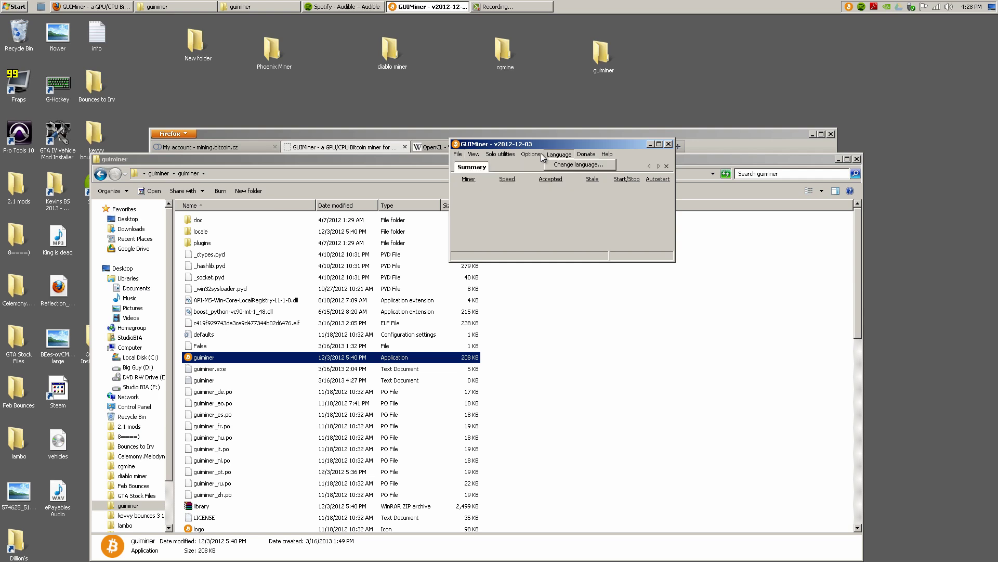
pyautogui.click(431, 136)
pyautogui.click(439, 148)
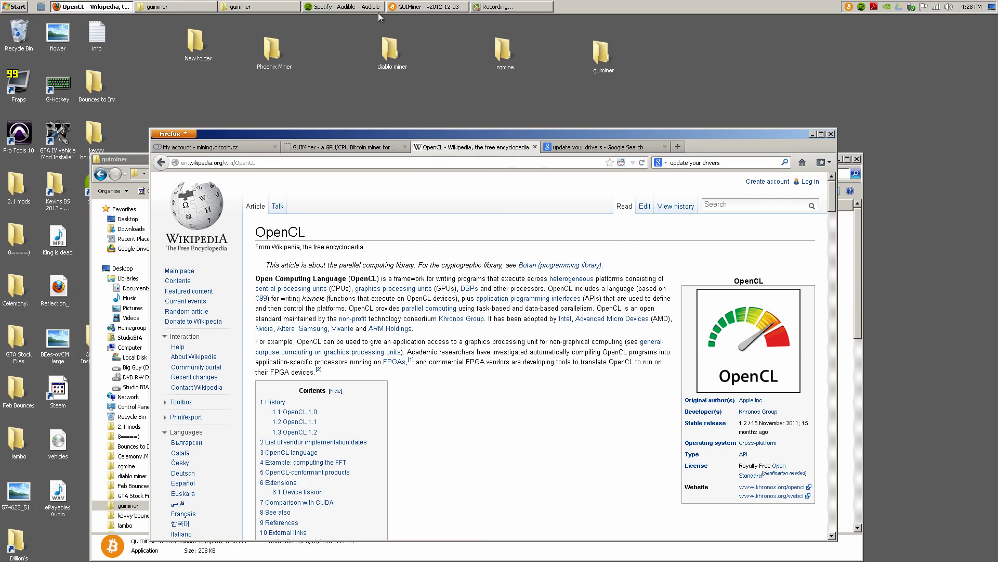
# Close the OpenCL article and driver search tabs in Firefox, then bring GUIMiner back to the front.
pyautogui.click(353, 8)
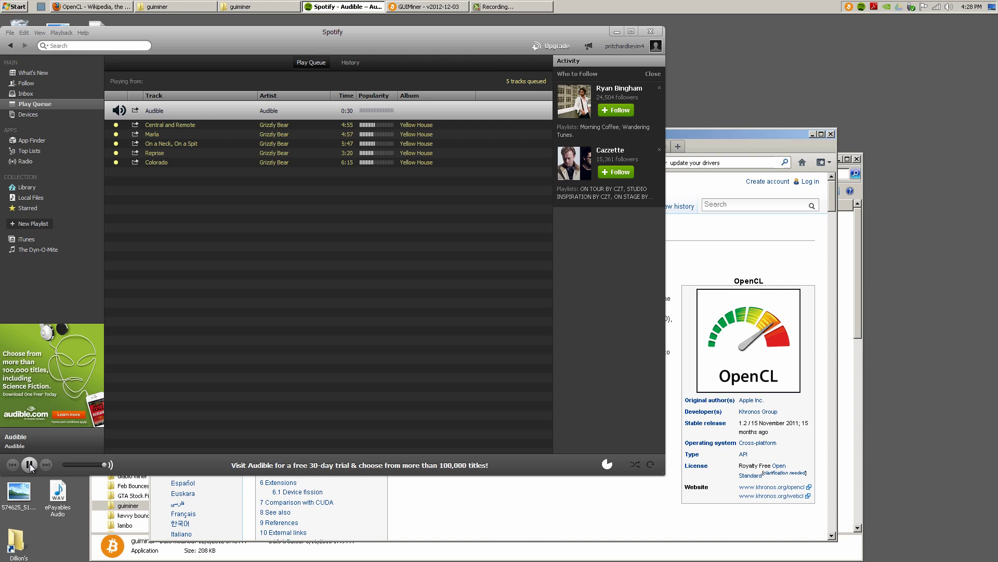
pyautogui.click(744, 140)
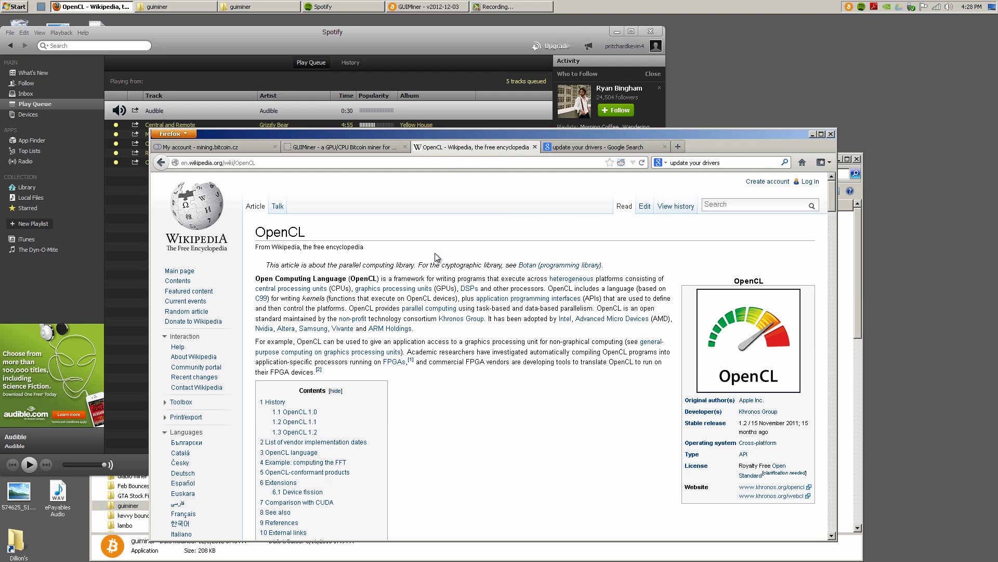
pyautogui.click(535, 147)
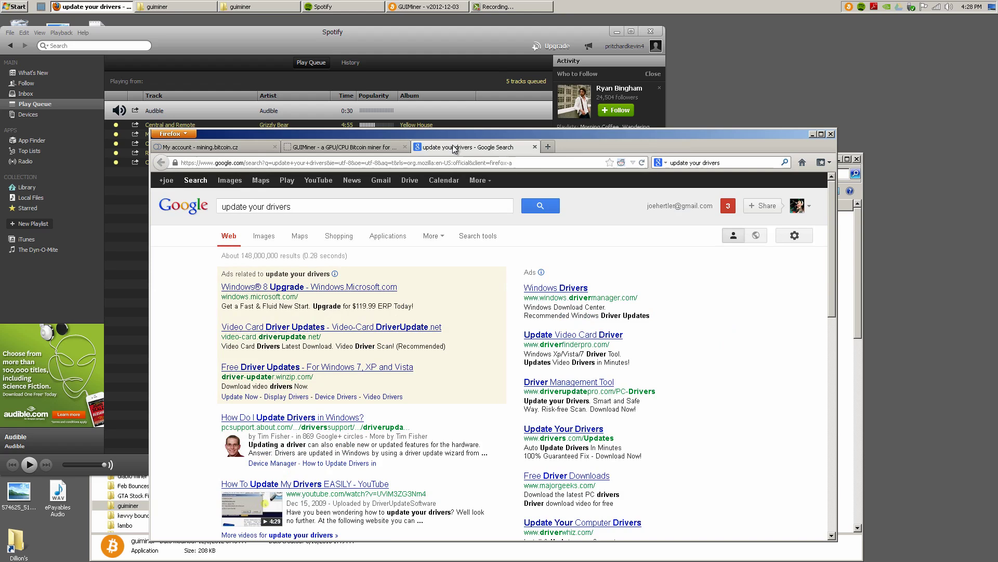
pyautogui.click(535, 148)
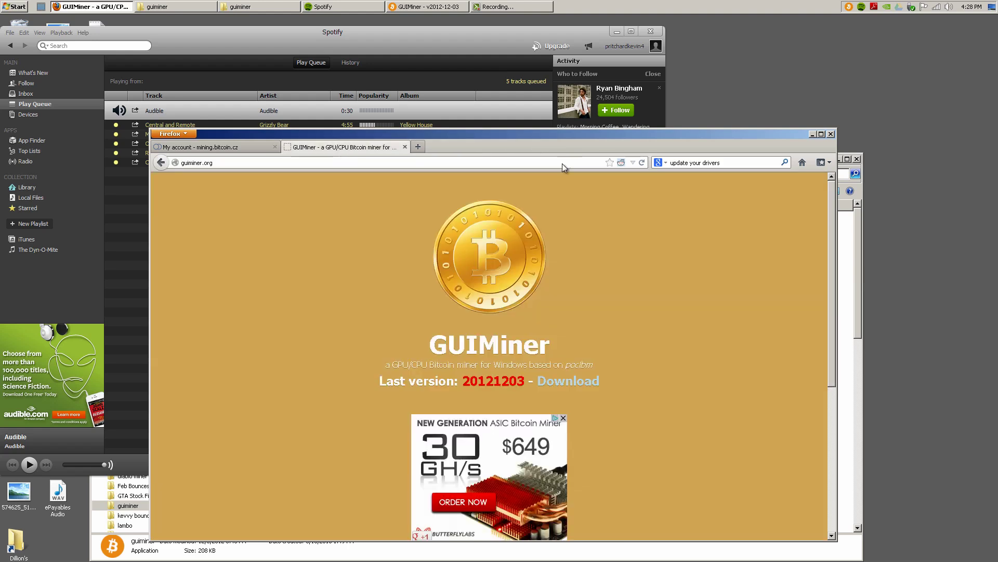
pyautogui.click(318, 7)
# Add a new OpenCL miner named 'the worker'.
pyautogui.click(435, 8)
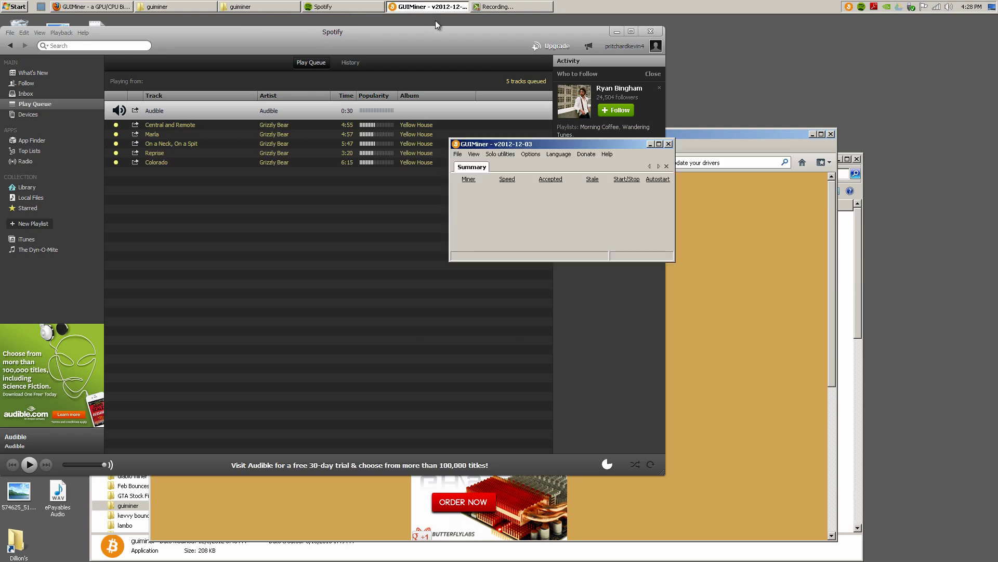
pyautogui.click(458, 155)
pyautogui.moveTo(471, 166)
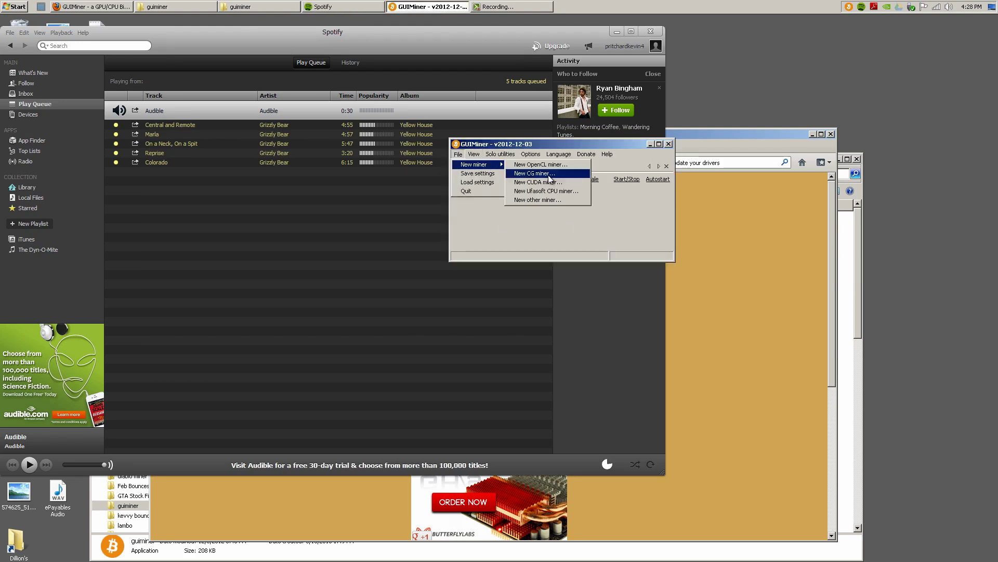
pyautogui.click(573, 171)
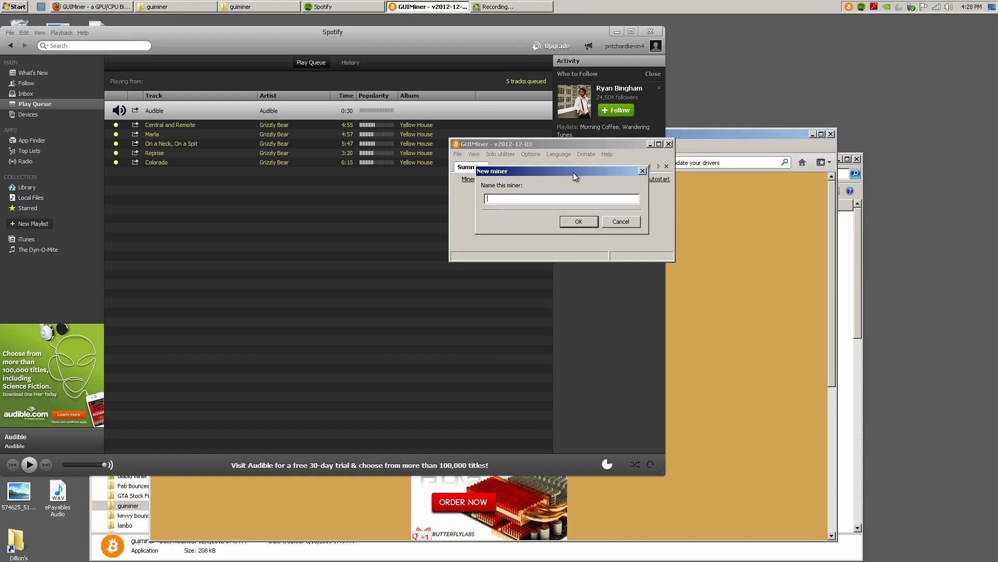
pyautogui.write('the worker')
pyautogui.press('Return')
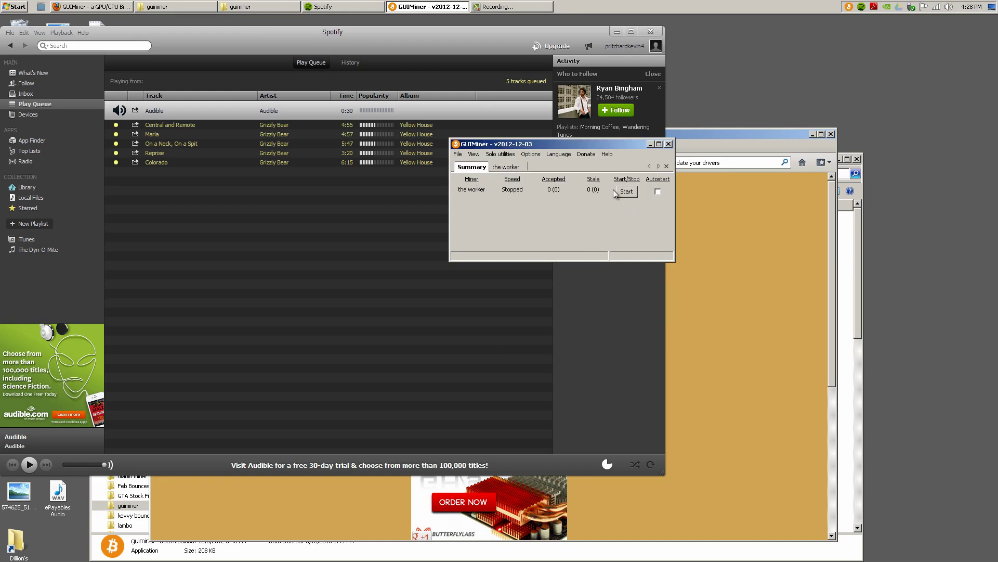
# Open the worker miner's tab and choose slush's pool as its server.
pyautogui.click(513, 167)
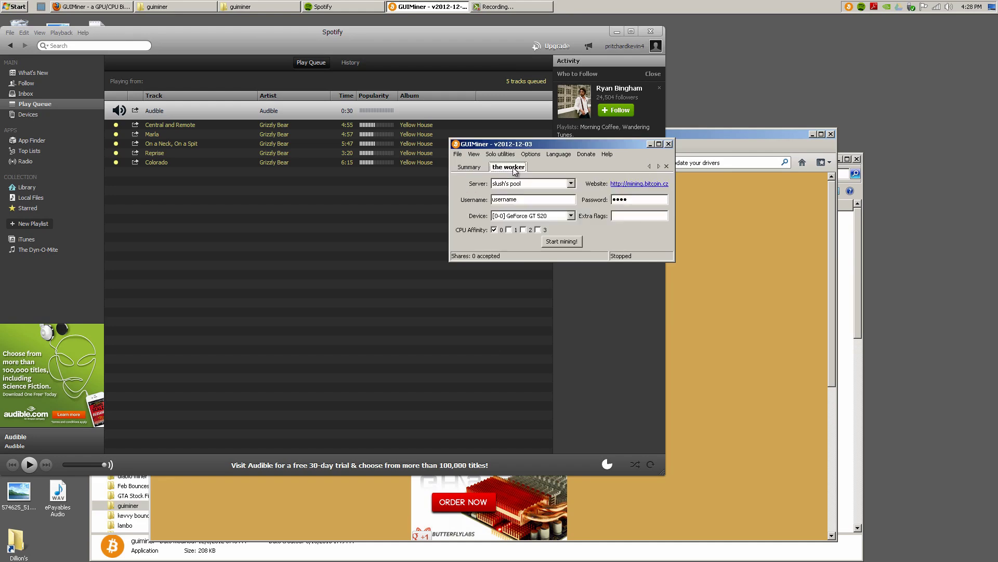
pyautogui.click(471, 167)
pyautogui.click(474, 154)
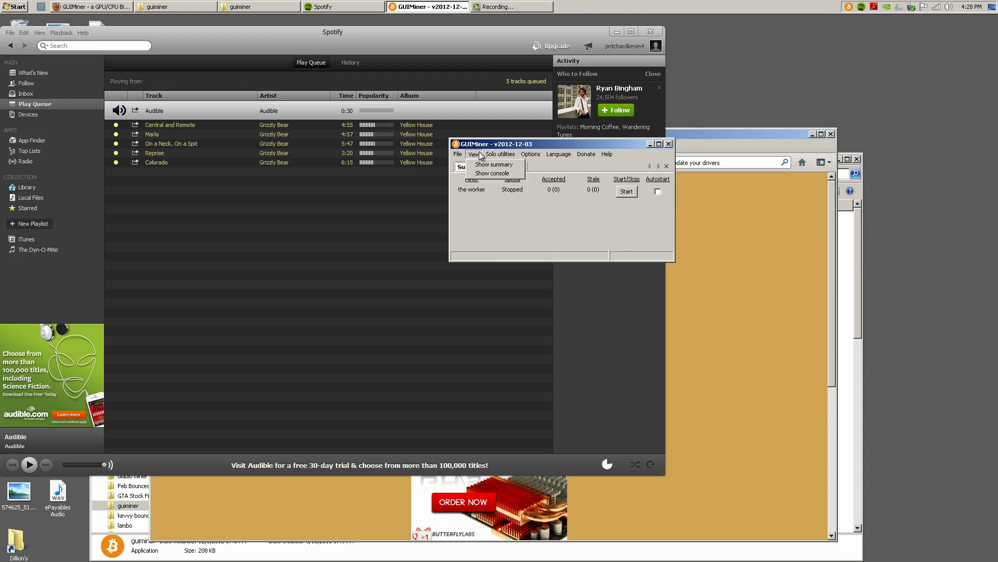
pyautogui.click(570, 167)
pyautogui.click(509, 166)
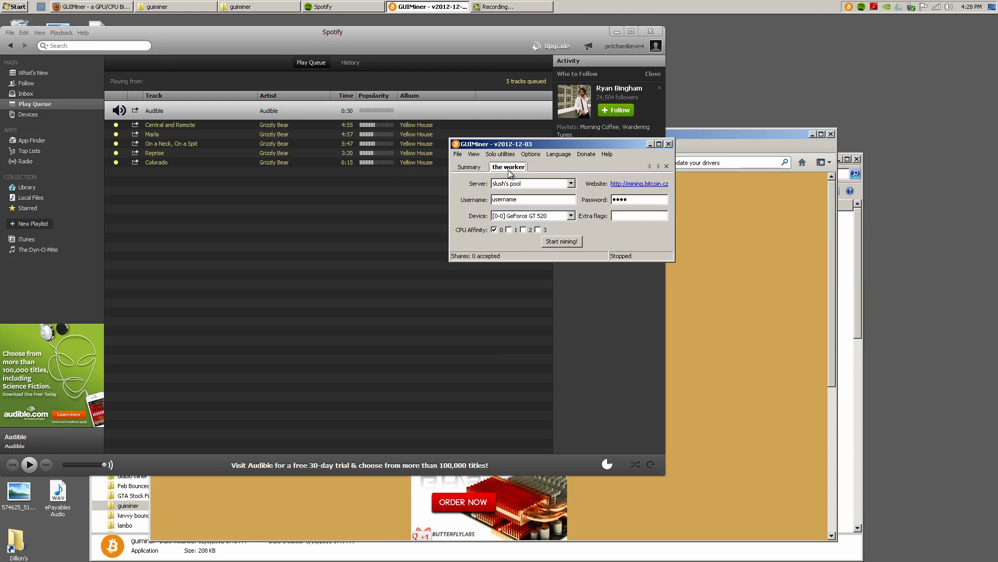
pyautogui.click(548, 184)
pyautogui.click(541, 191)
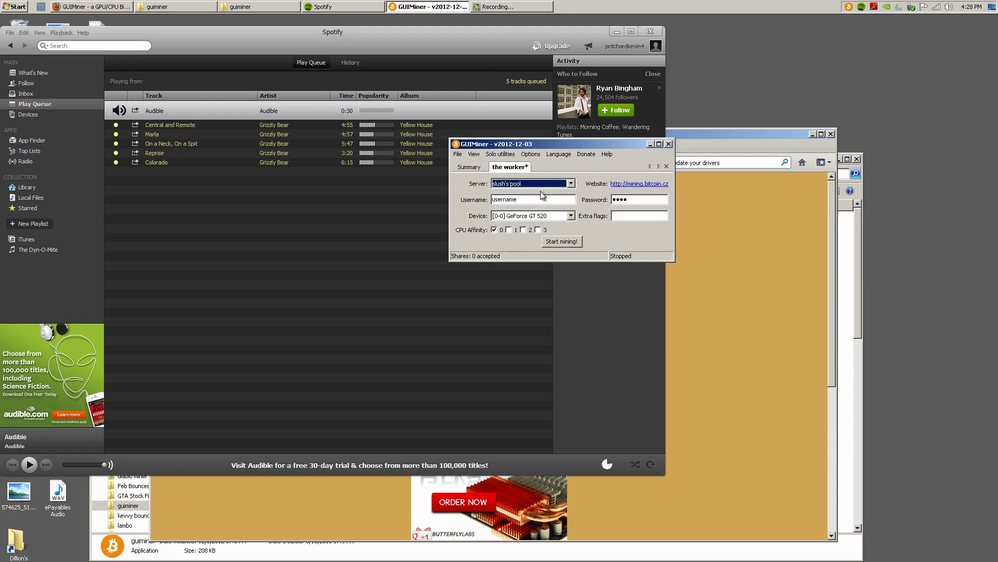
# Fill in the pool worker's username and password, then move the window up and left.
pyautogui.press('Tab')
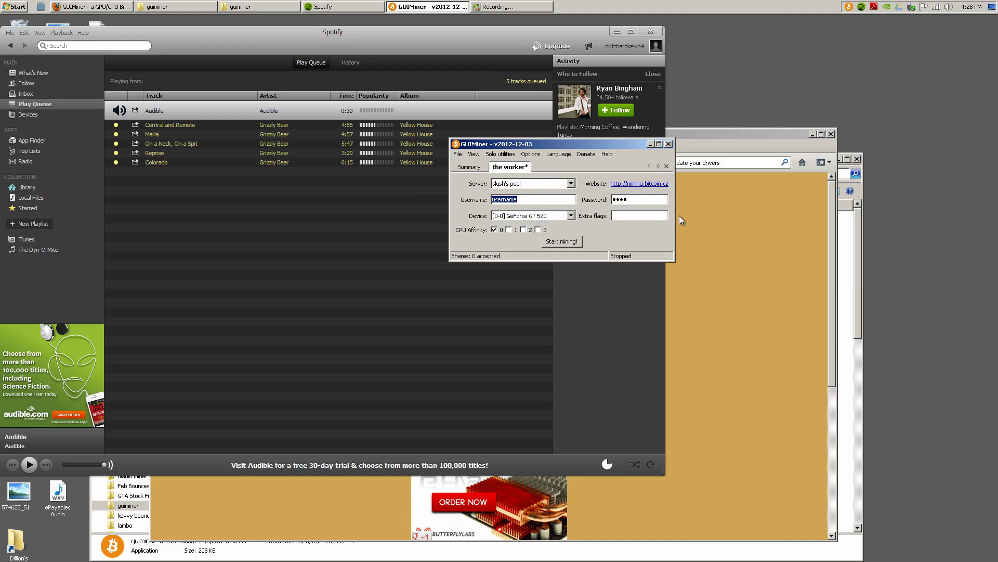
pyautogui.write('pritch32.worker')
pyautogui.press('Tab')
pyautogui.write('••••••••••')
pyautogui.moveTo(537, 143); pyautogui.dragTo(420, 152)
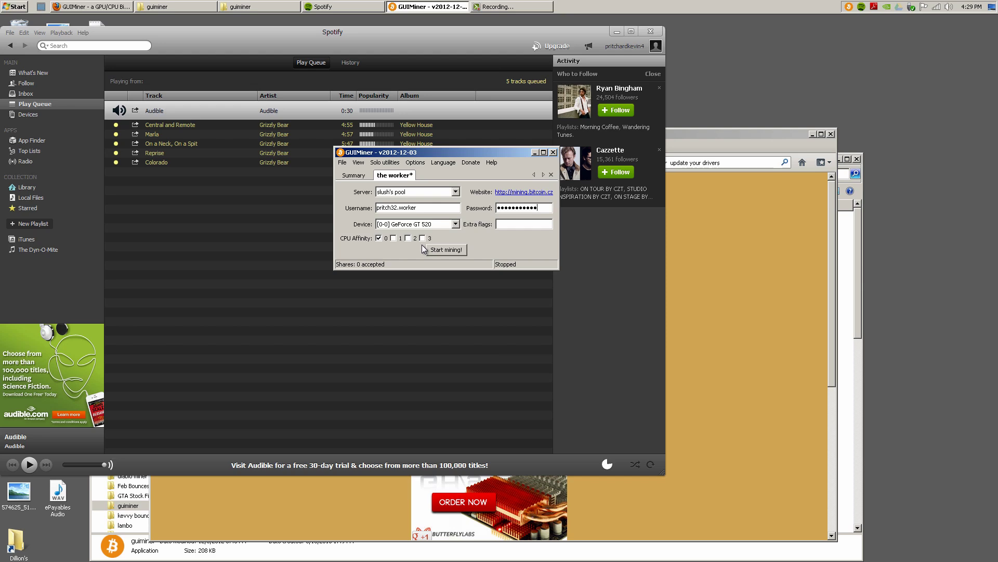
# Select the [0-0] GeForce GT 520 device and start mining at about 10.3 Mhash/s.
pyautogui.click(431, 224)
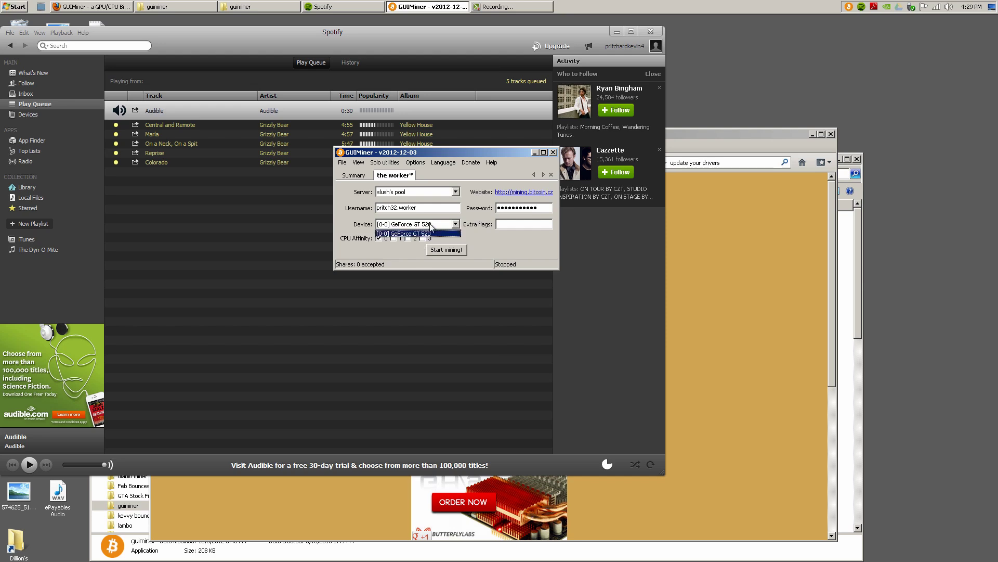
pyautogui.click(437, 234)
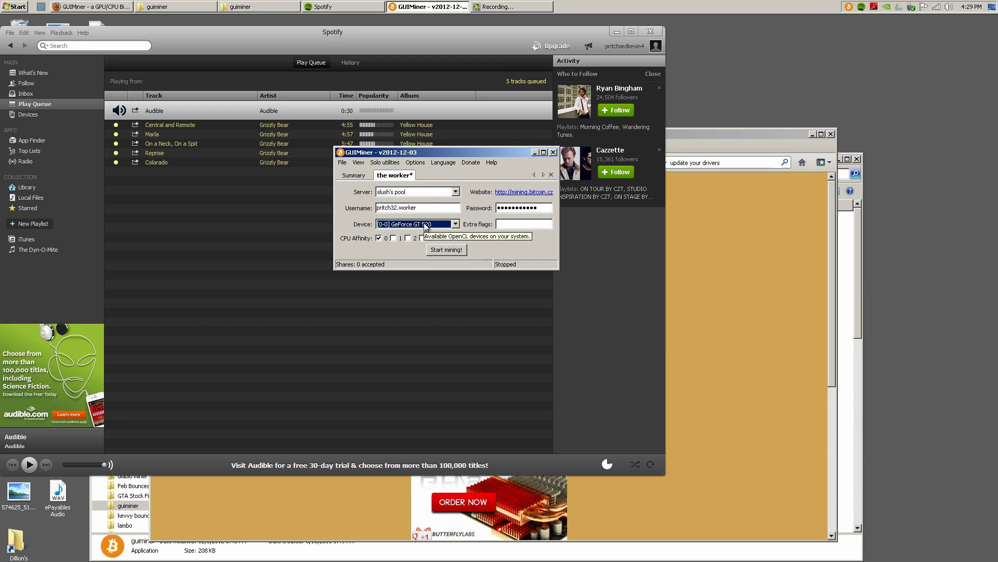
pyautogui.click(447, 250)
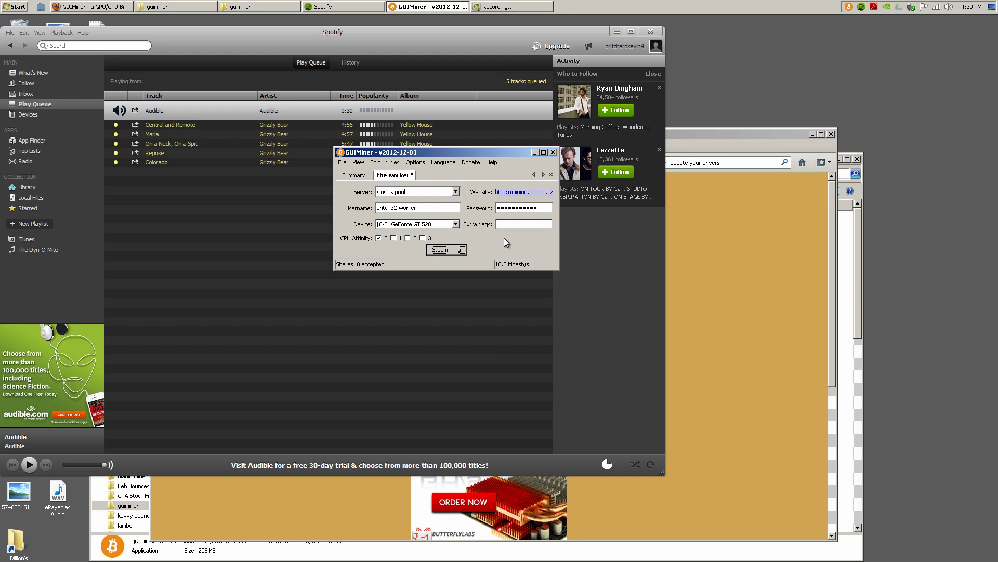
# Minimize Spotify to reveal GUIMiner still mining at 10.3 Mhash/s.
pyautogui.click(618, 30)
pyautogui.click(617, 32)
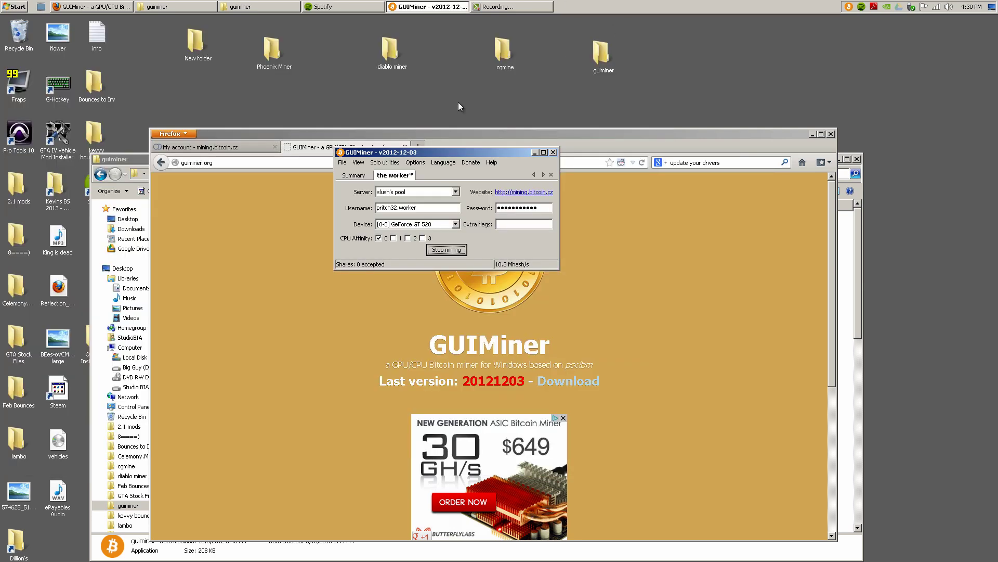